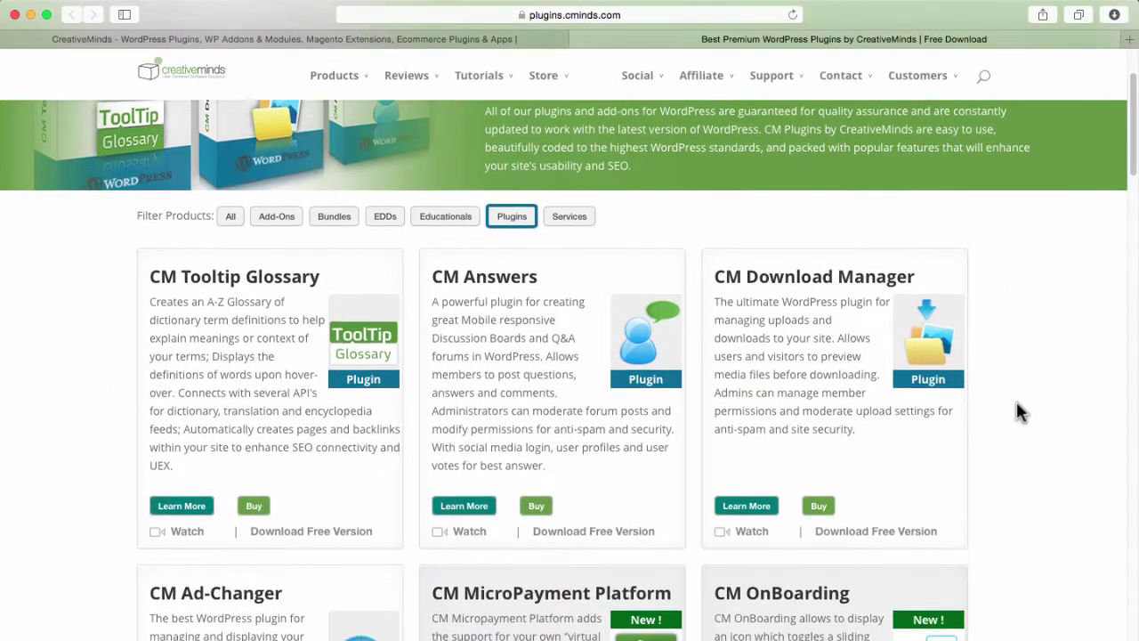
# Scroll to the CM OnBoarding card and read its product page description.
pyautogui.scroll(-3, 1016, 402)
pyautogui.scroll(-4, 1016, 401)
pyautogui.click(752, 511)
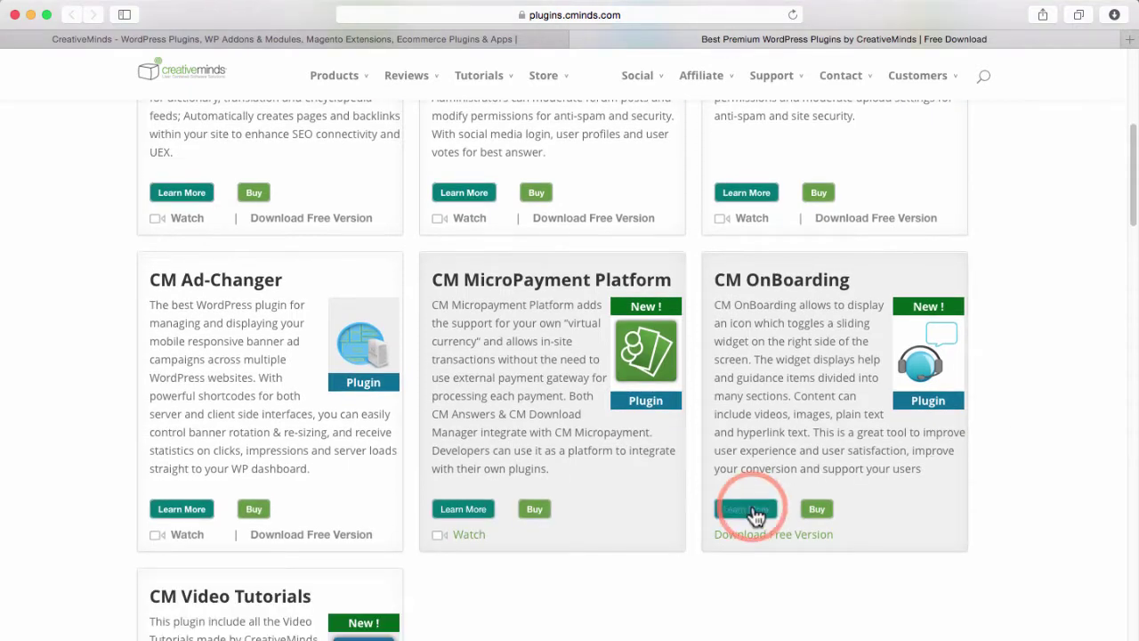
pyautogui.scroll(-5, 1057, 427)
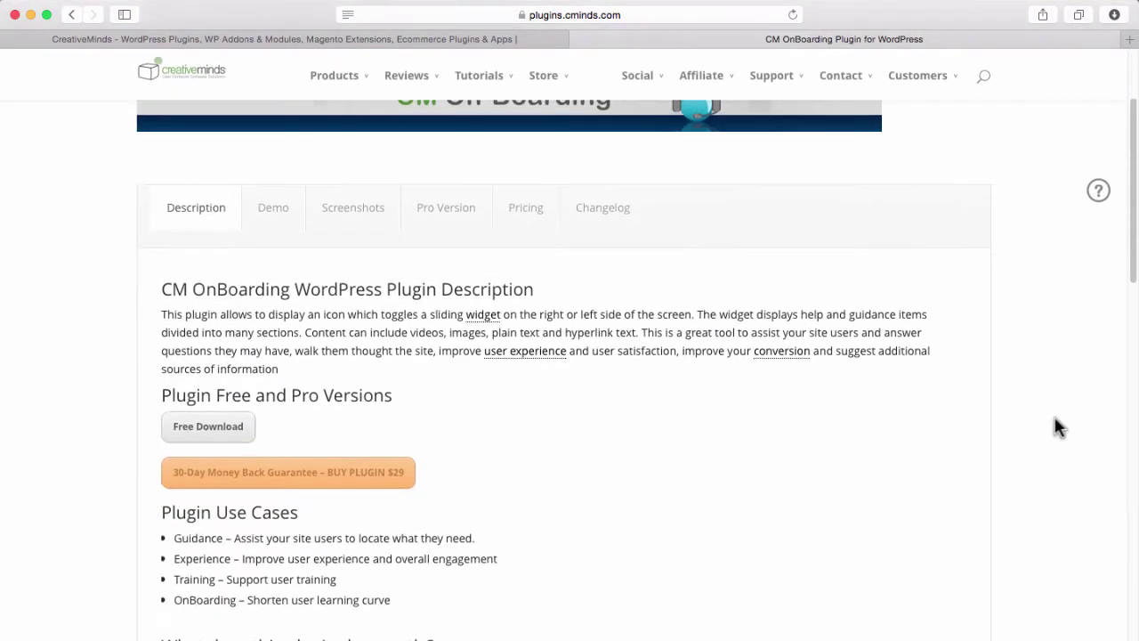
pyautogui.scroll(-3, 742, 306)
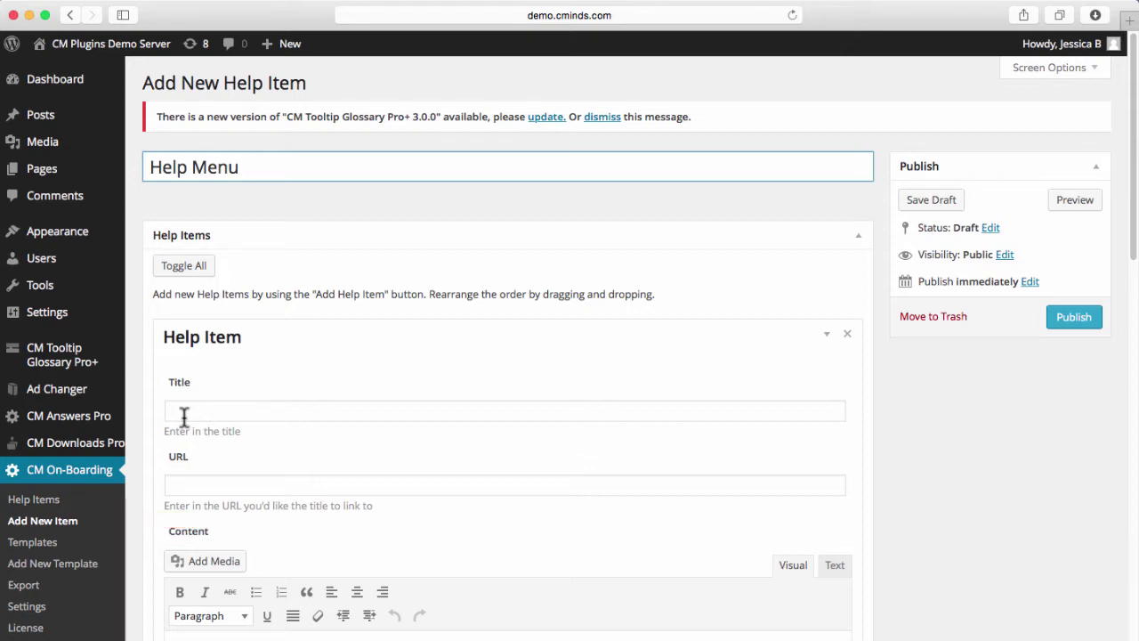
# Title the first item 'Early Maps' with content 'The earliest maps were created of the heavens - 16,5000 BC found in Lascaux Caves.'.
pyautogui.click(183, 415)
pyautogui.write('Early')
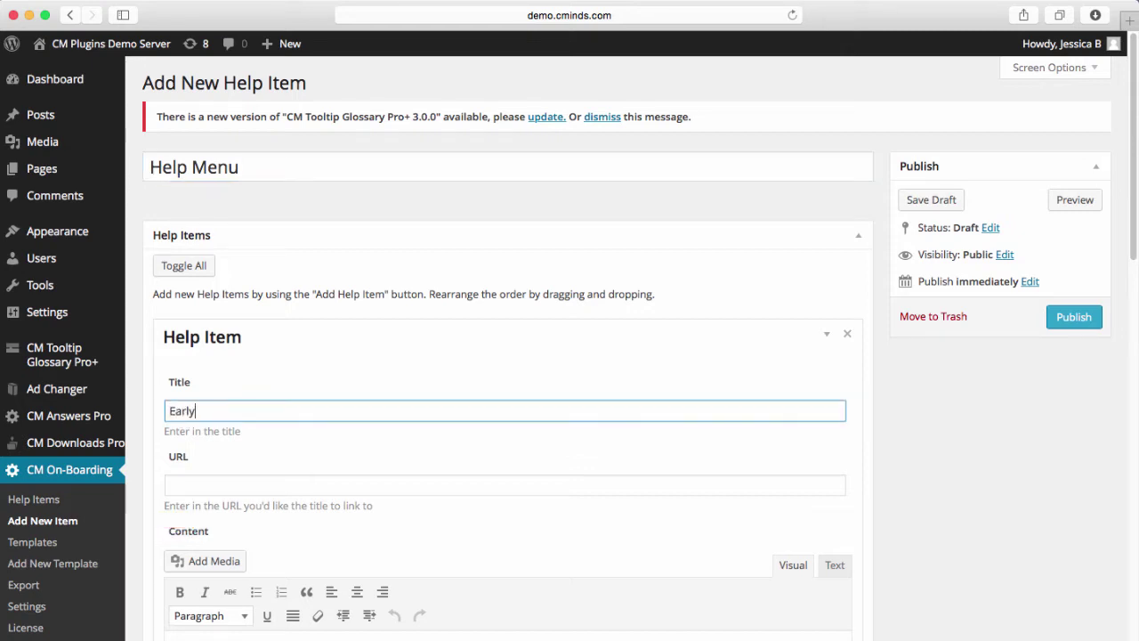
pyautogui.write(' Maps')
pyautogui.scroll(-5, 183, 475)
pyautogui.click(183, 475)
pyautogui.write('The e')
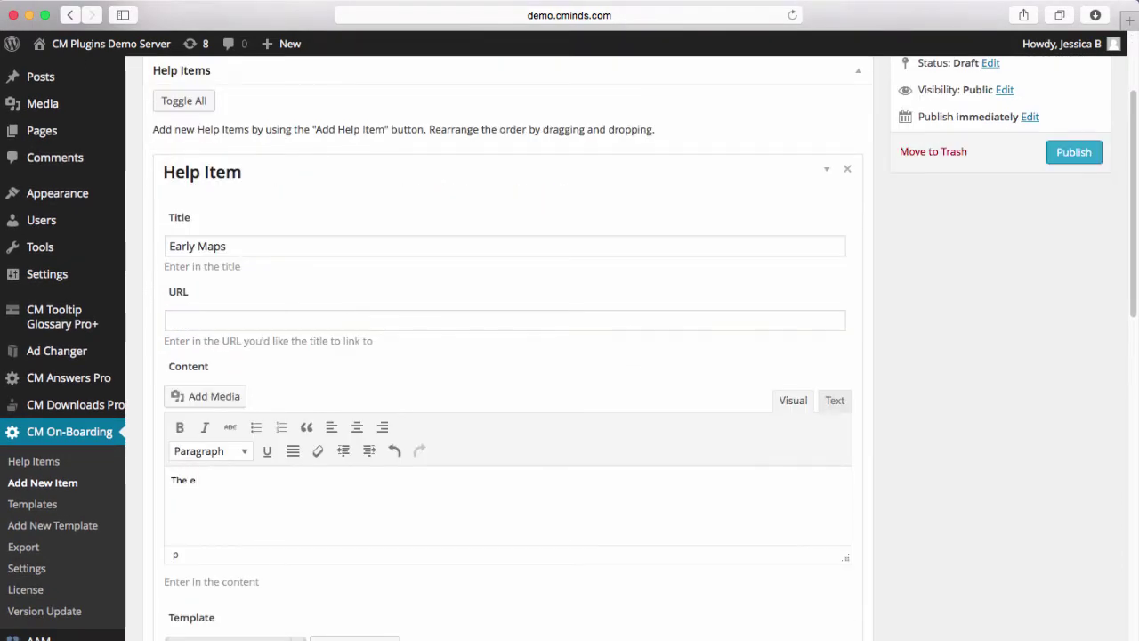
pyautogui.write('arliest maps were created of the heavens')
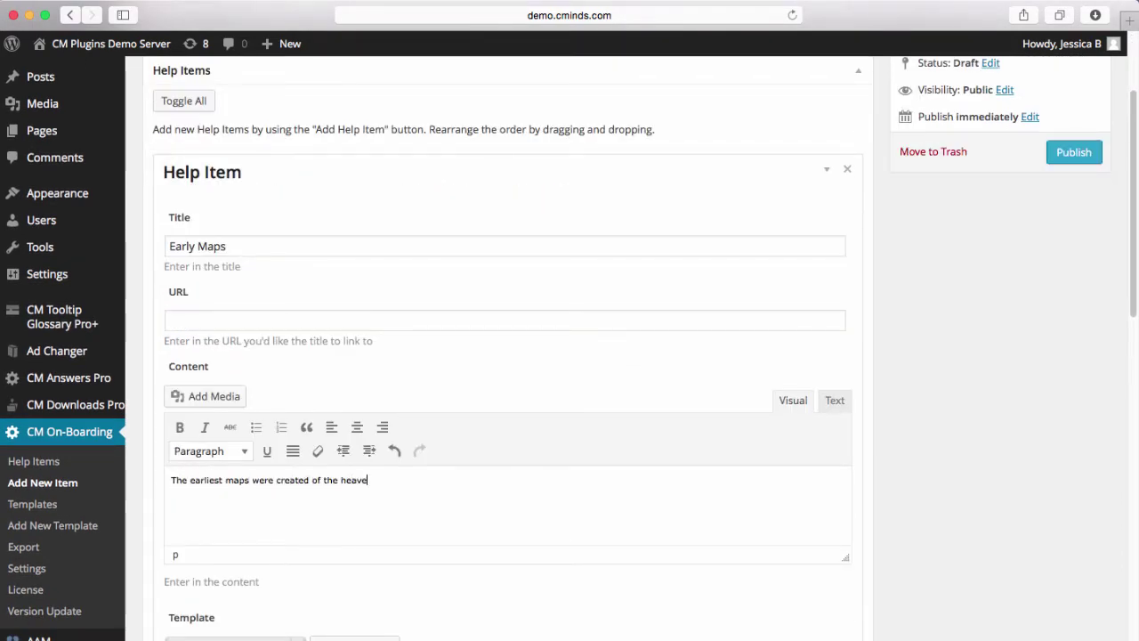
pyautogui.write(' - 16,5')
pyautogui.write('000 BC found in Lascaux ')
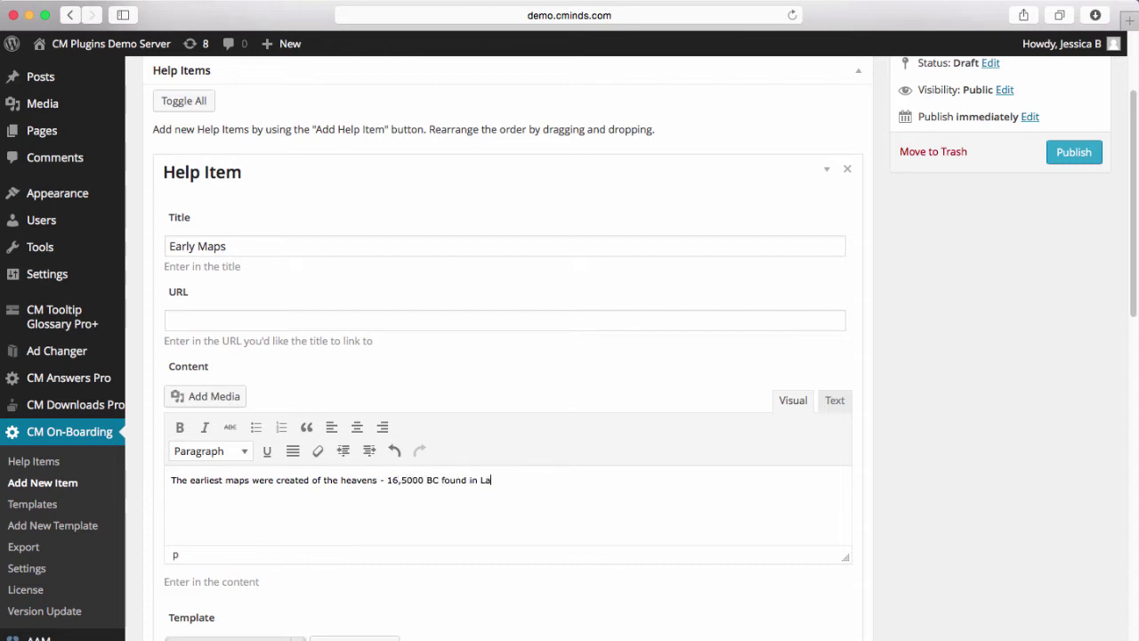
pyautogui.write('Caves.')
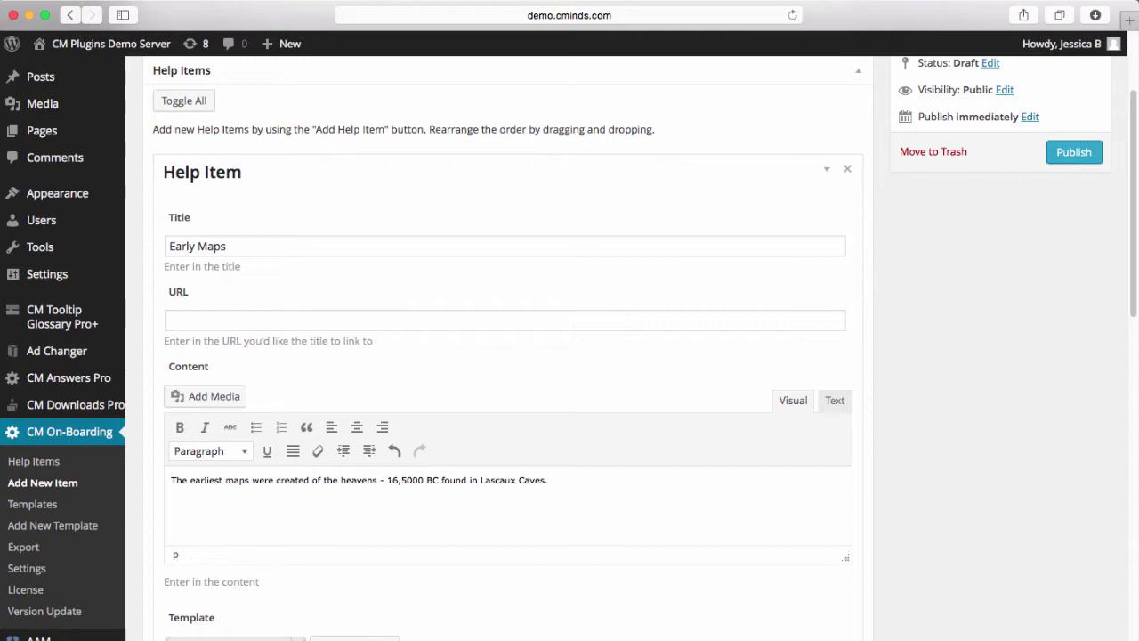
pyautogui.scroll(-2, 499, 356)
pyautogui.scroll(-4, 498, 356)
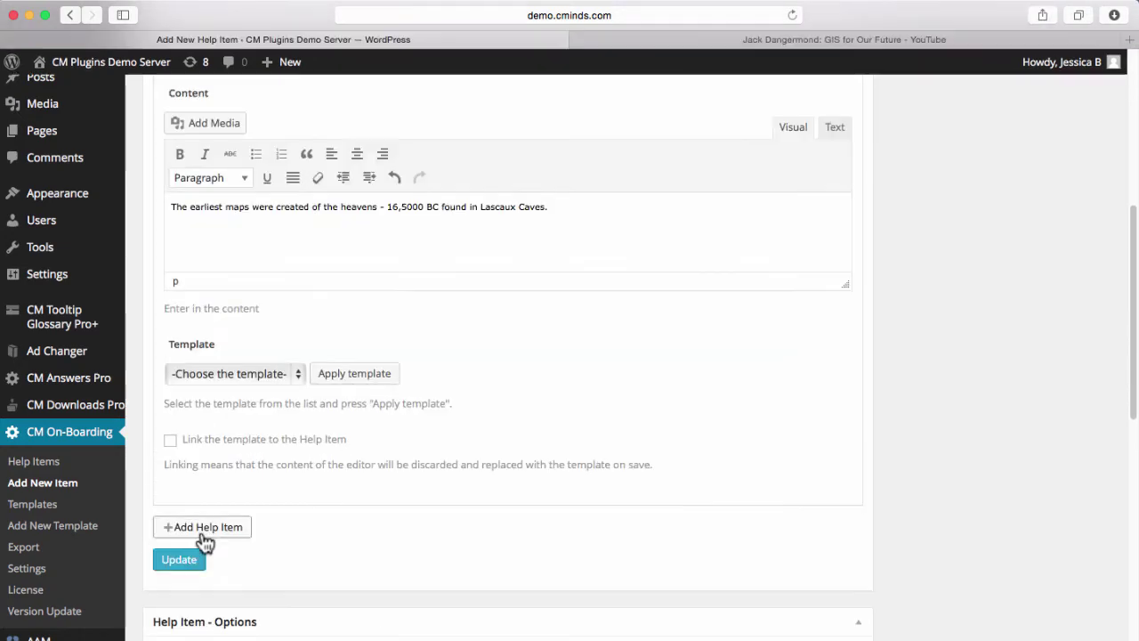
# Add a second help item titled 'The Future of Mapping'.
pyautogui.click(203, 527)
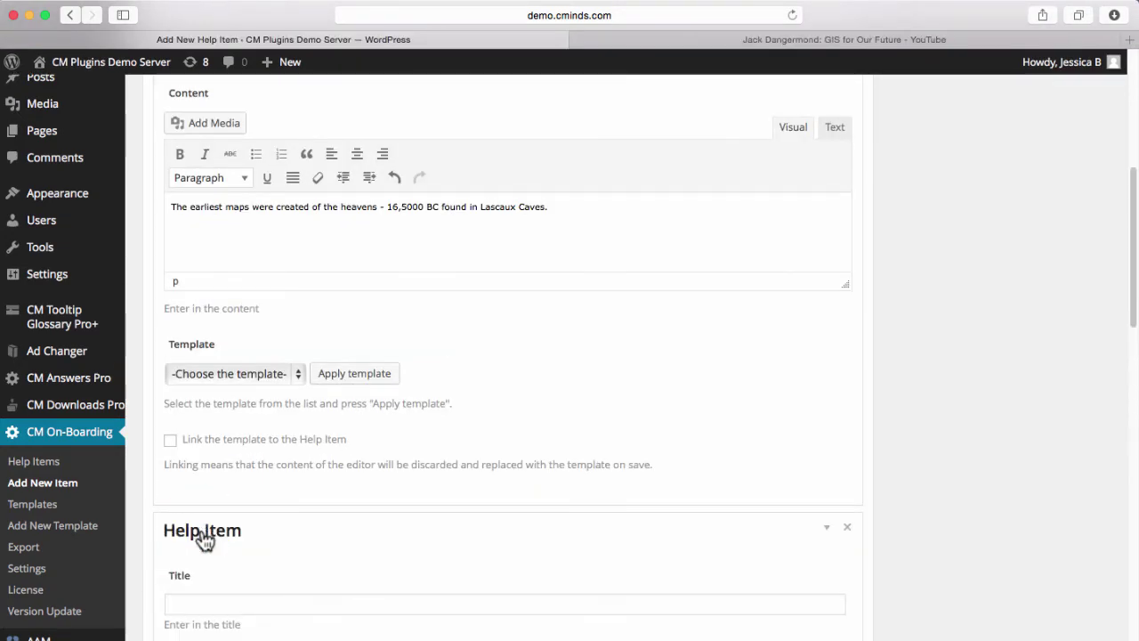
pyautogui.scroll(-4, 204, 539)
pyautogui.click(208, 402)
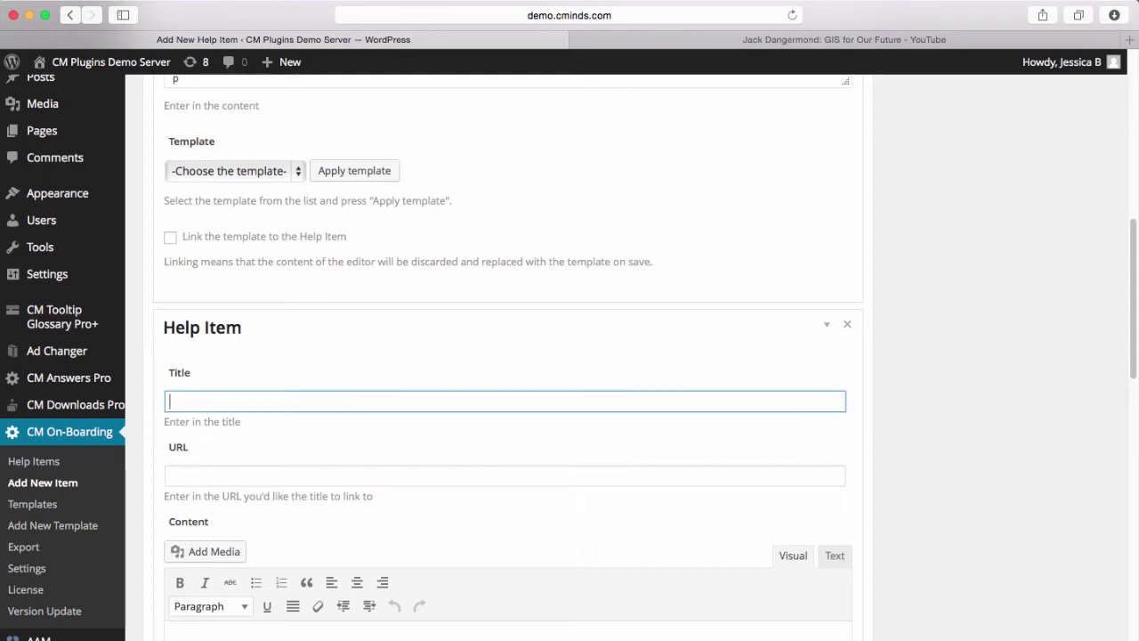
pyautogui.write('The Future of ')
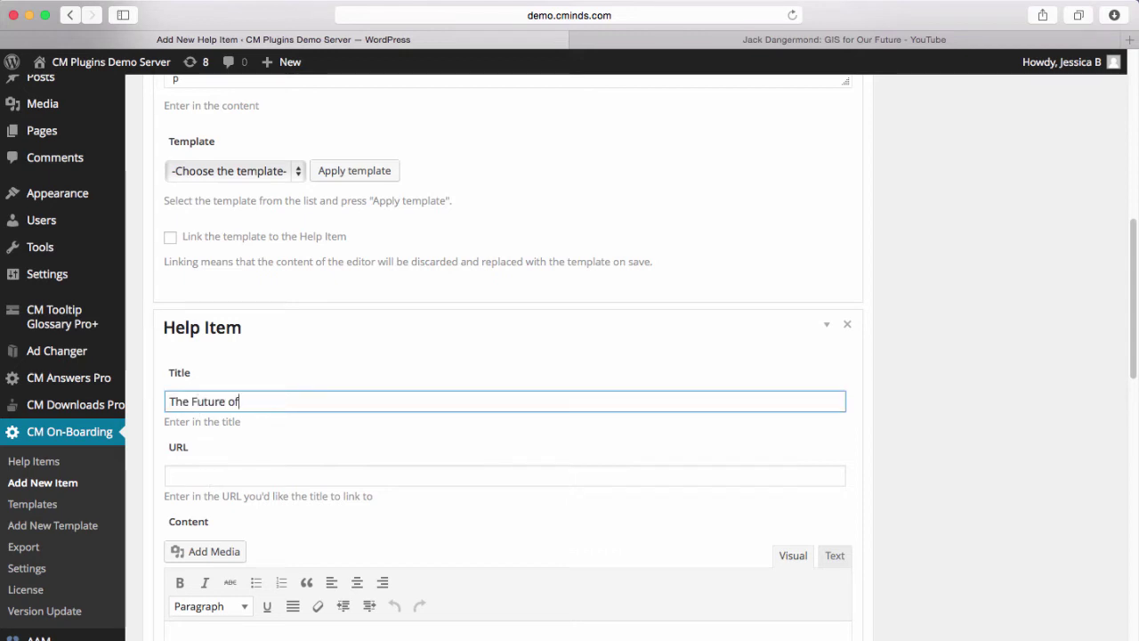
pyautogui.write('Mappin')
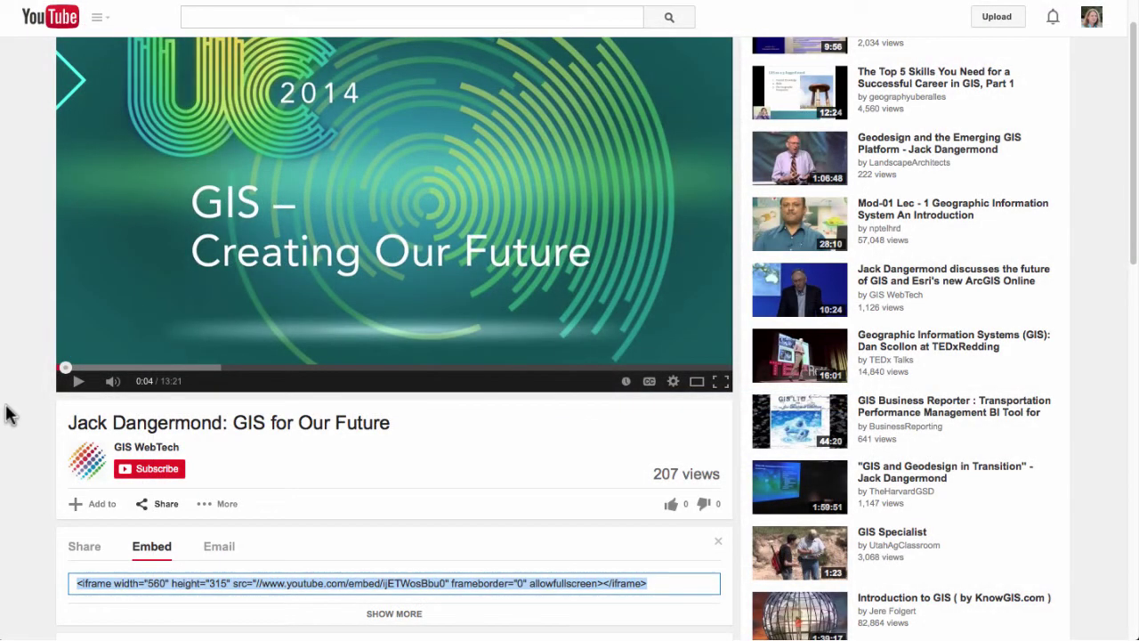
# Copy the GIS YouTube video's embed code.
pyautogui.click(110, 585)
pyautogui.rightClick(110, 587)
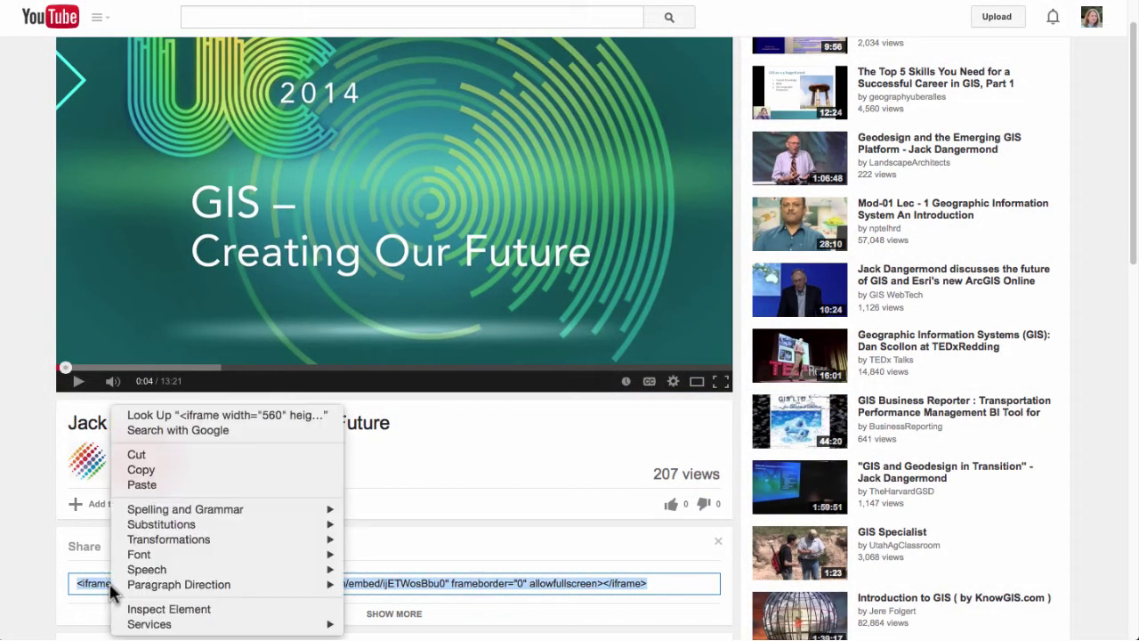
pyautogui.click(147, 469)
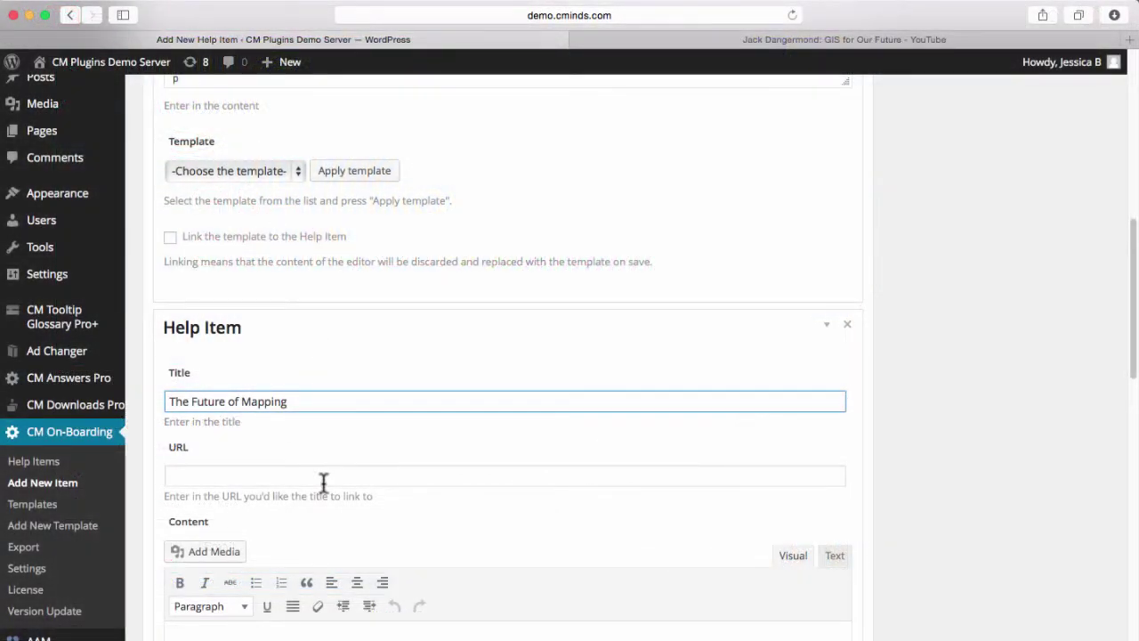
# Paste the copied YouTube embed code into the second item's content.
pyautogui.scroll(-3, 323, 483)
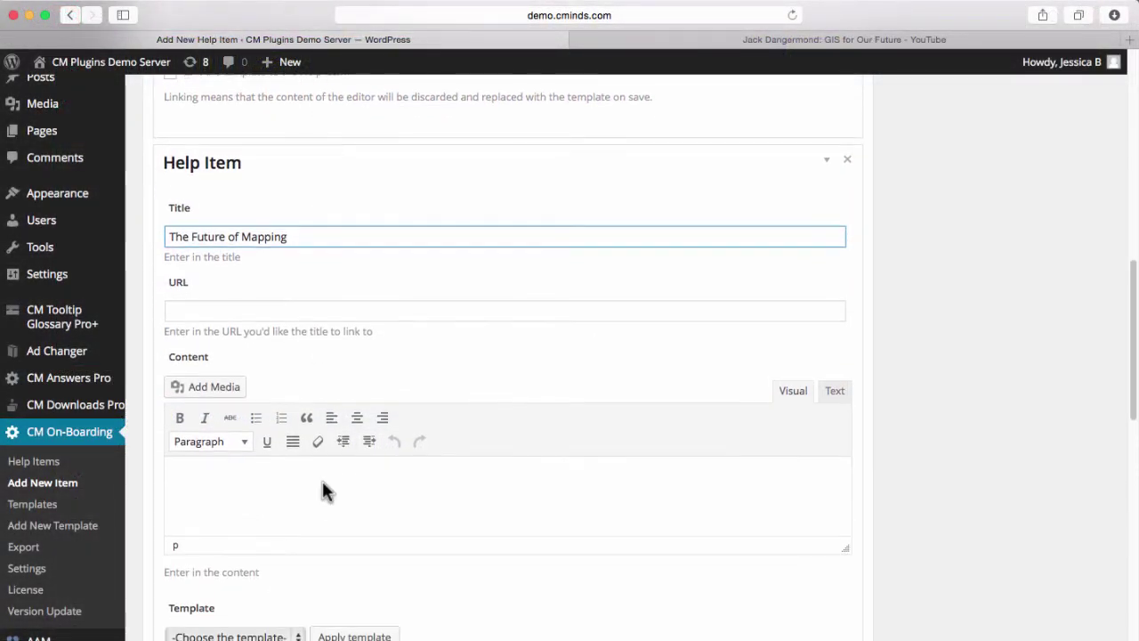
pyautogui.click(322, 480)
pyautogui.press('super+v')
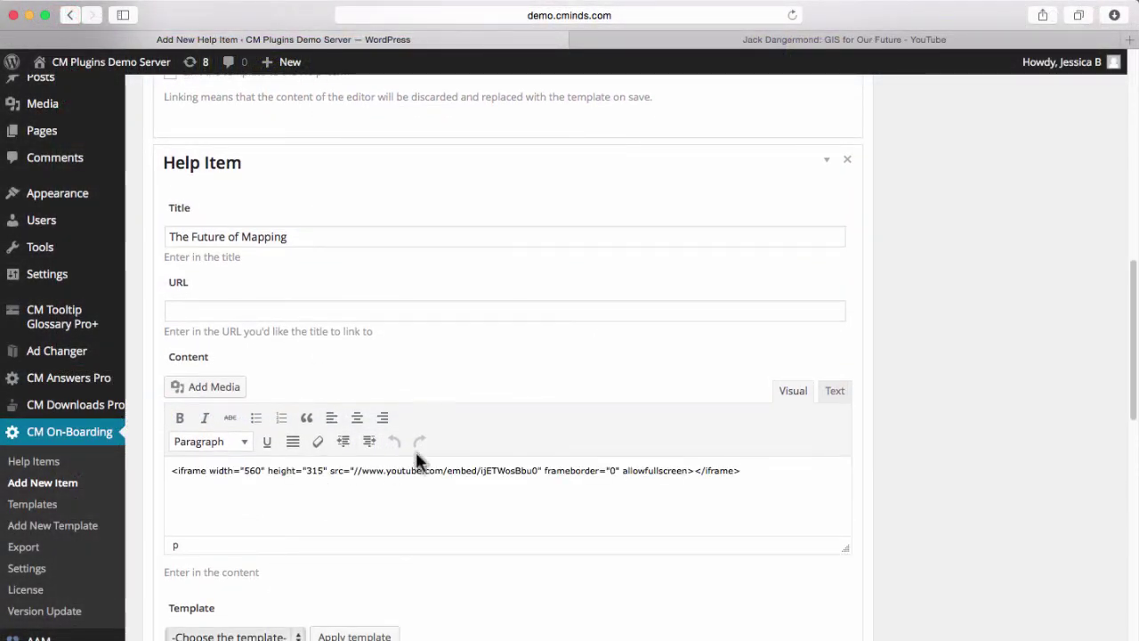
# In the HTML Text view, change the embed width from 560 to 225 and replace the 315 height.
pyautogui.click(835, 391)
pyautogui.doubleClick(297, 517)
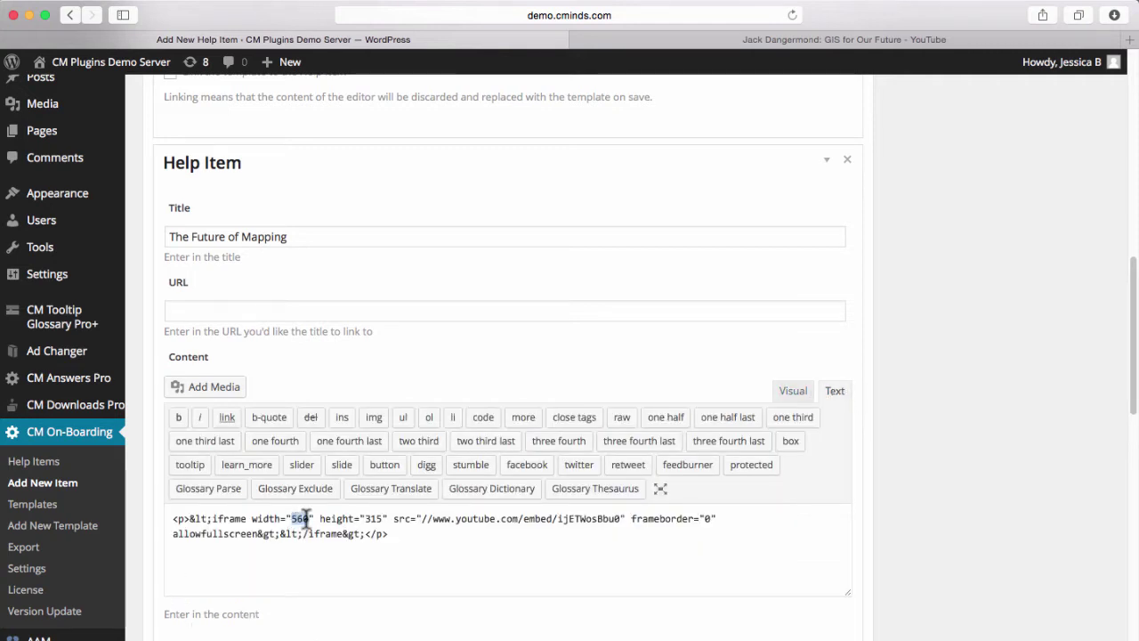
pyautogui.write('225')
pyautogui.doubleClick(374, 517)
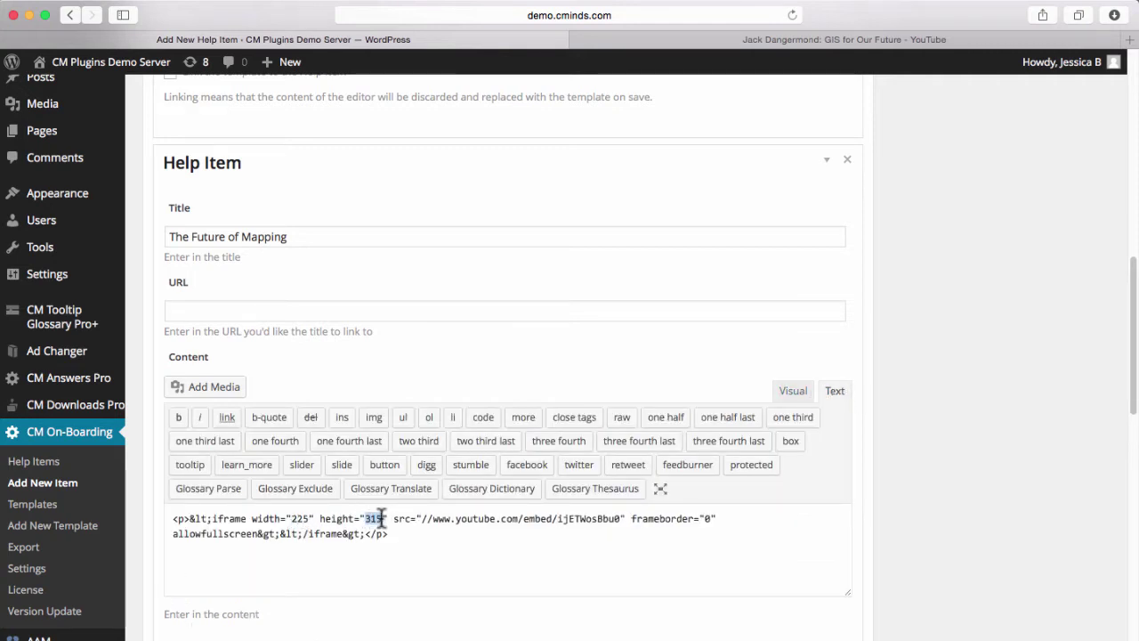
pyautogui.write('100%')
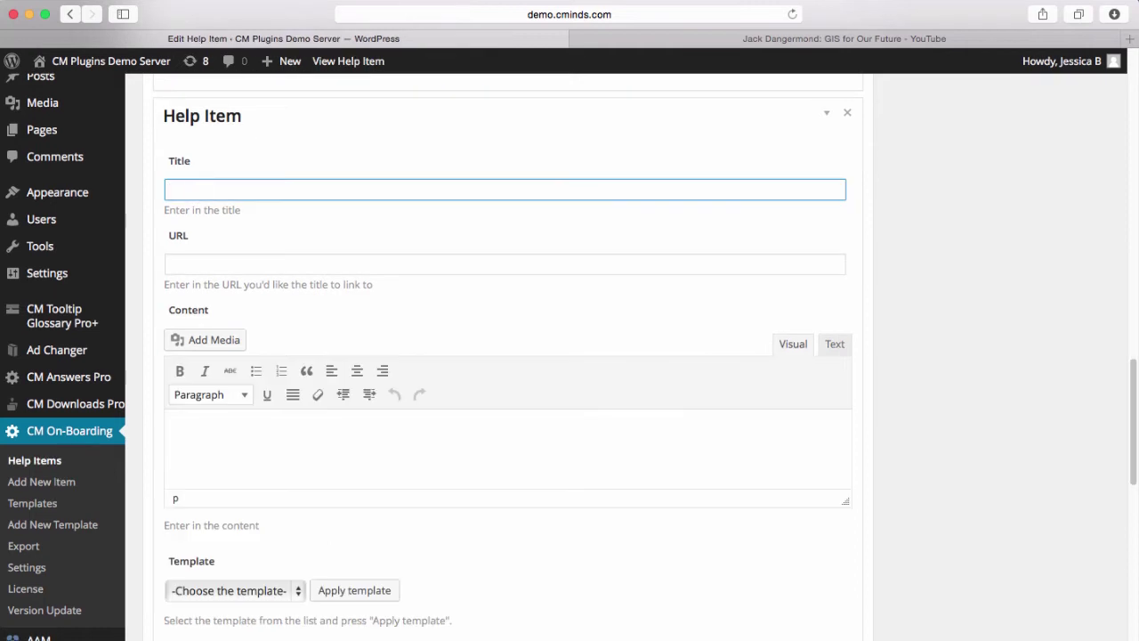
pyautogui.write('Email Assi')
pyautogui.write('gnments')
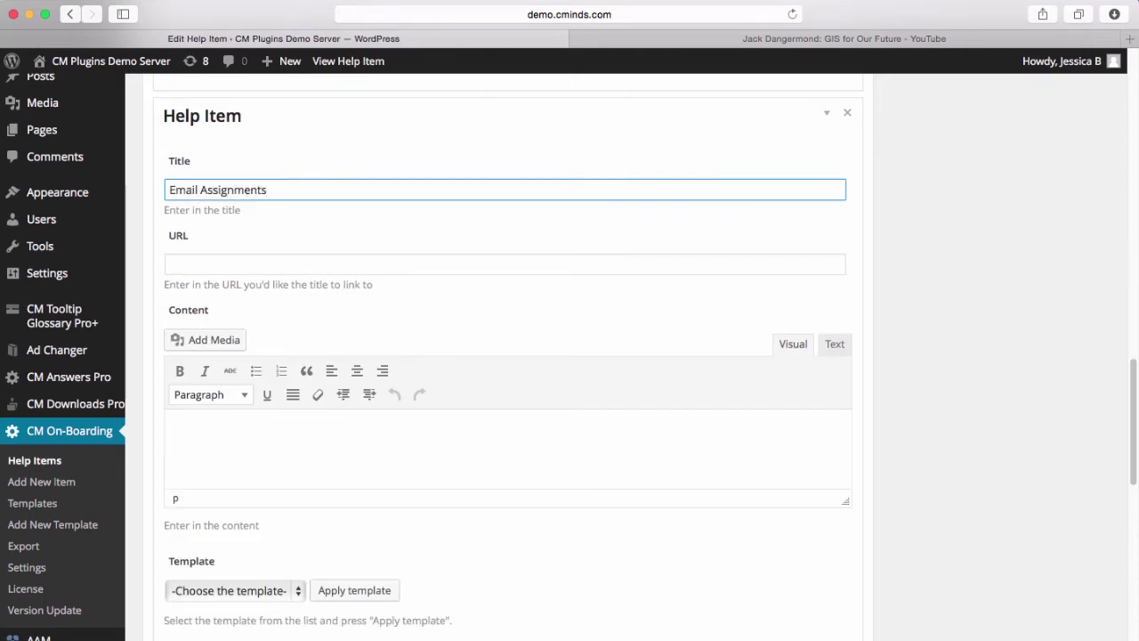
# Set the Email Assignments item's URL to a mailto: email link, then open the Syllabus help menu.
pyautogui.click(176, 262)
pyautogui.write('mail')
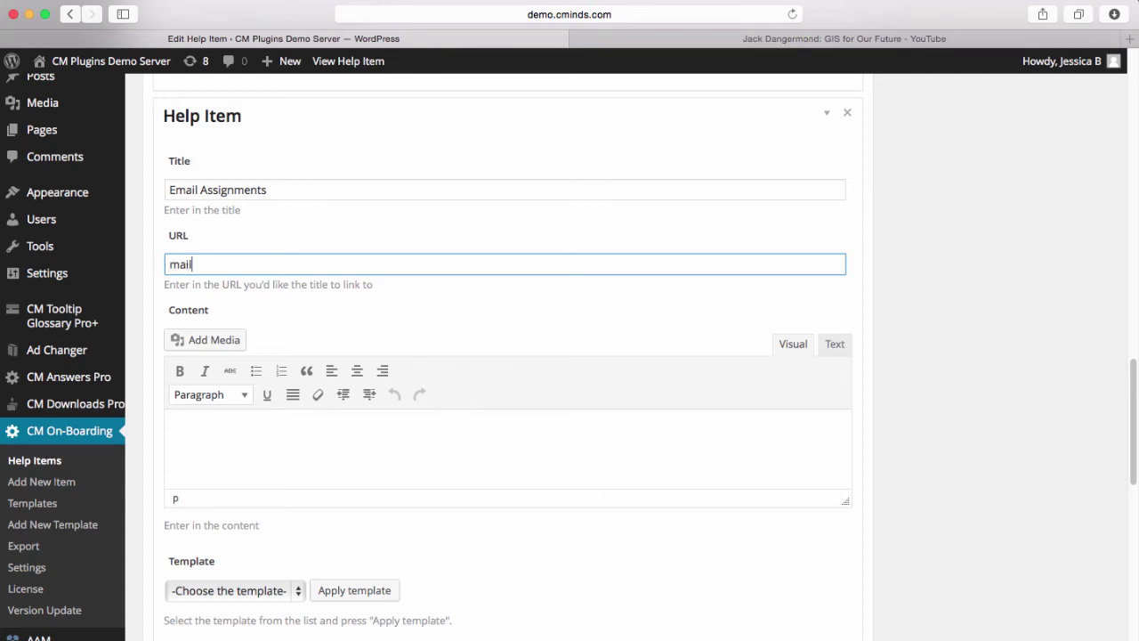
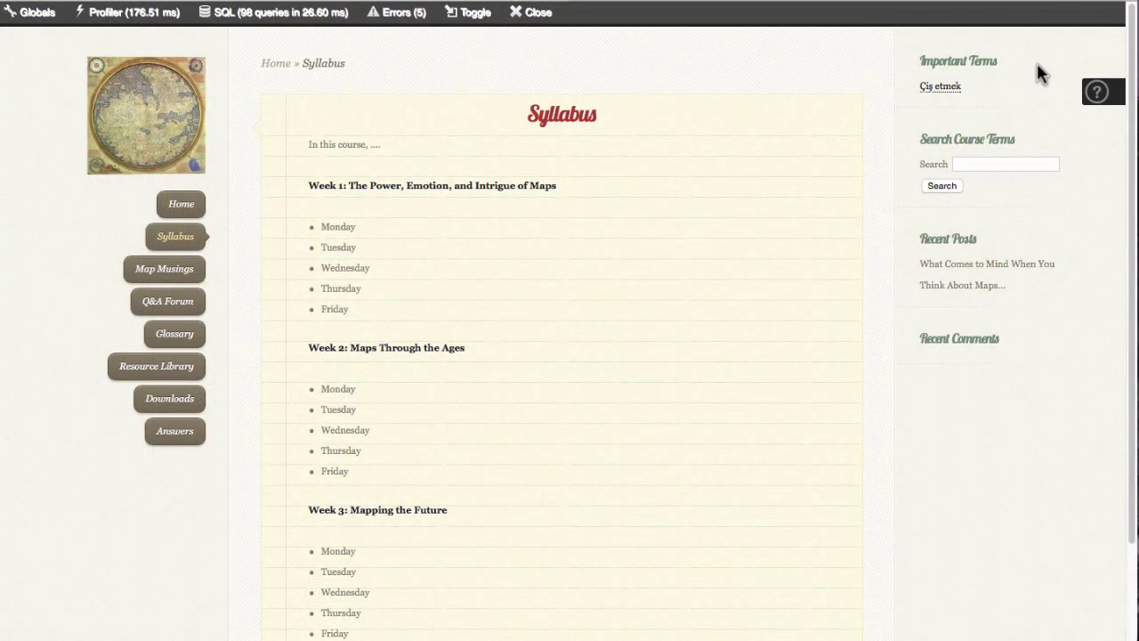
pyautogui.click(1087, 93)
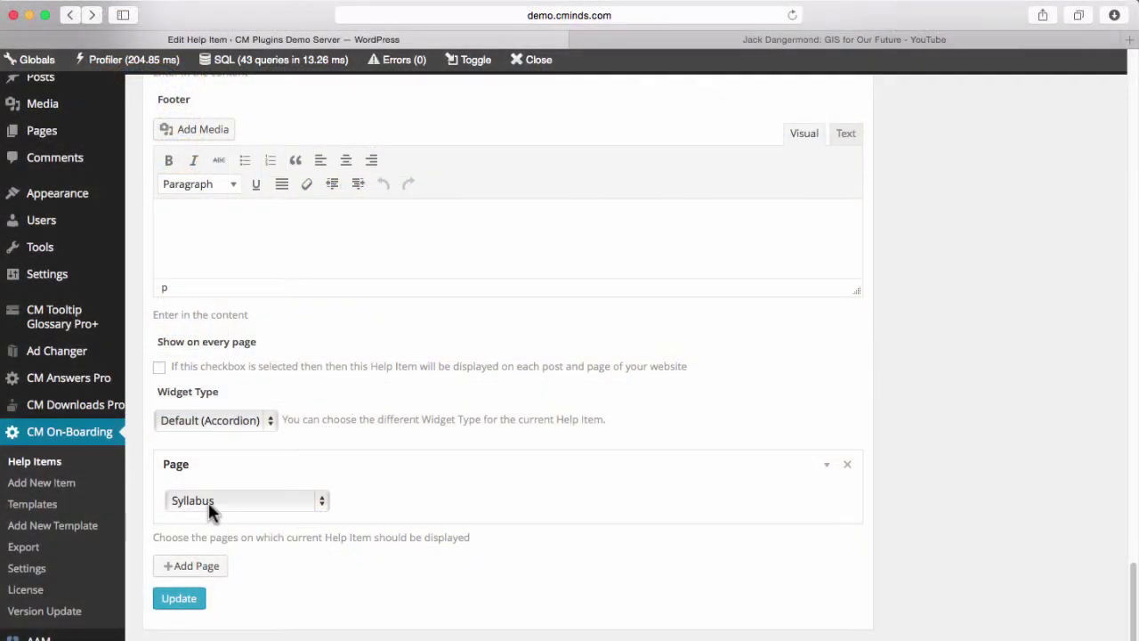
# Keep Syllabus as the page, tick 'Show on every page', and set Widget Type to Slider.
pyautogui.click(229, 501)
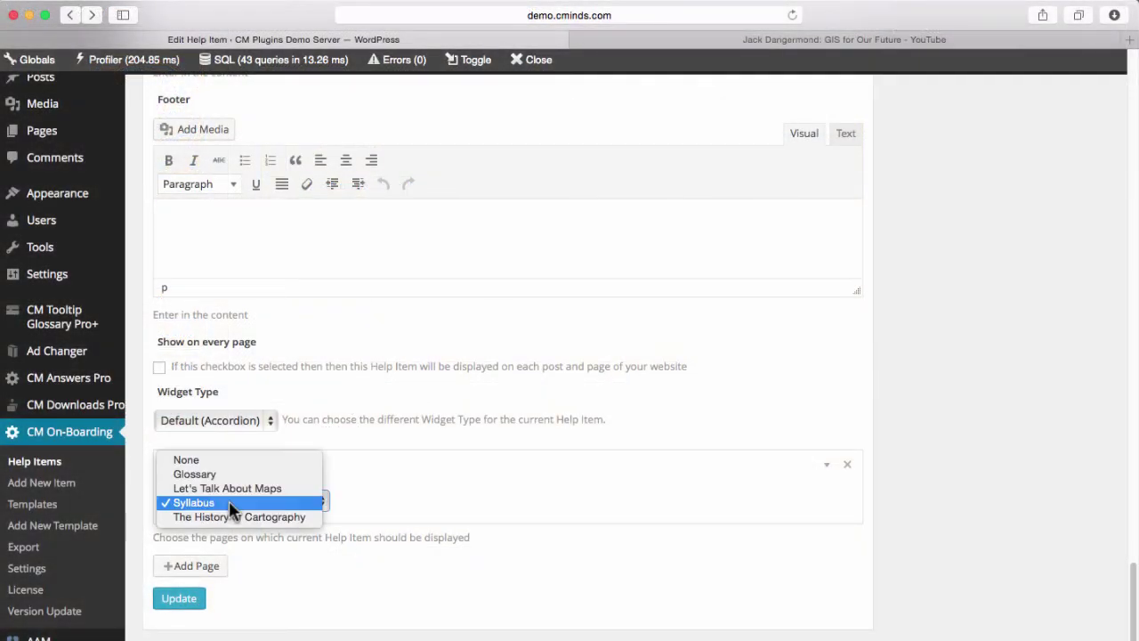
pyautogui.click(158, 367)
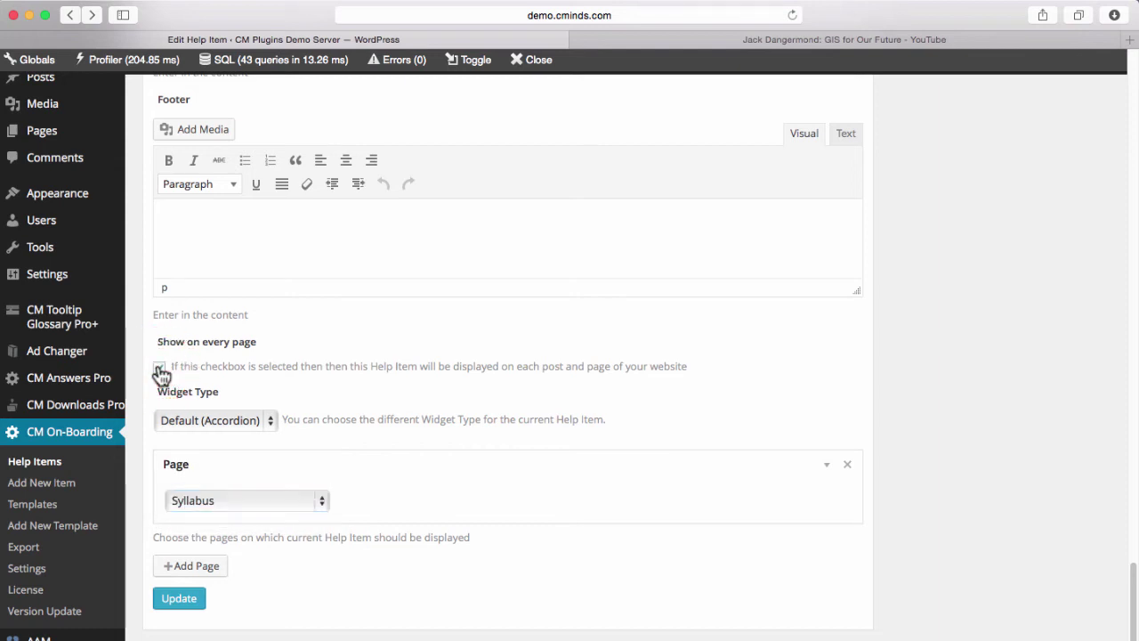
pyautogui.click(264, 419)
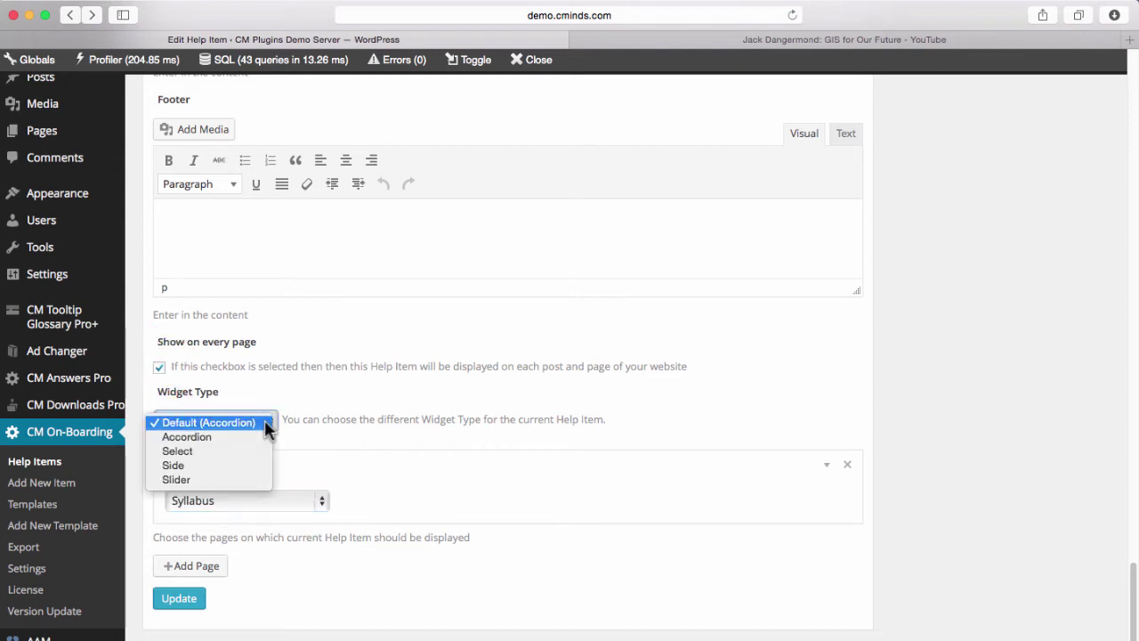
pyautogui.click(252, 477)
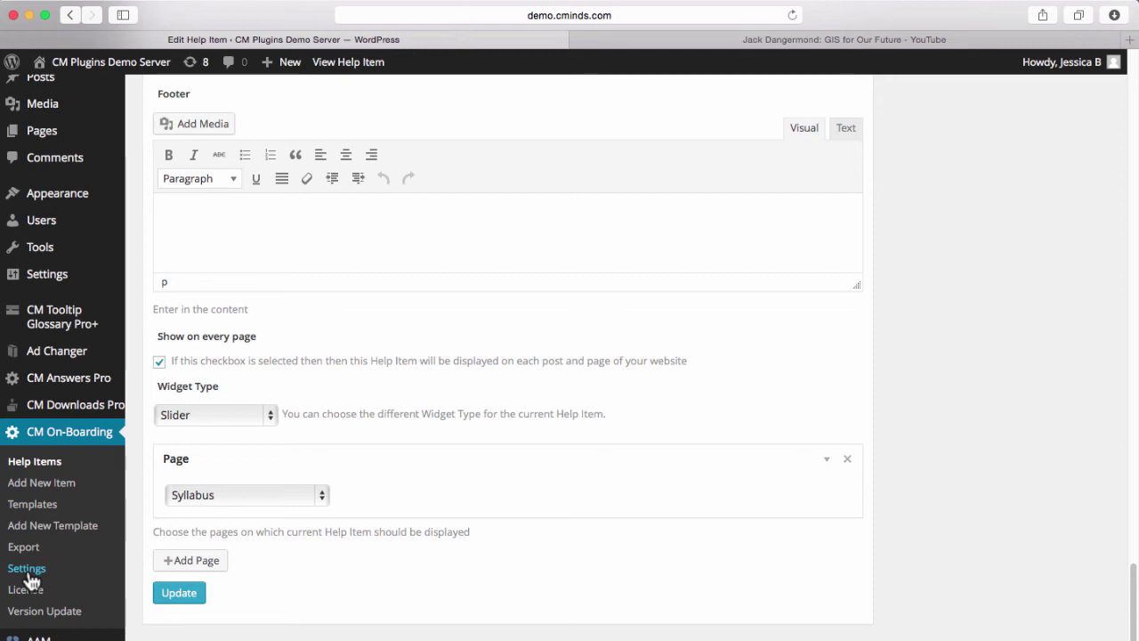
# Keep widget icon 02 in On-Boarding Settings and open the Syllabus page's help panel.
pyautogui.click(29, 573)
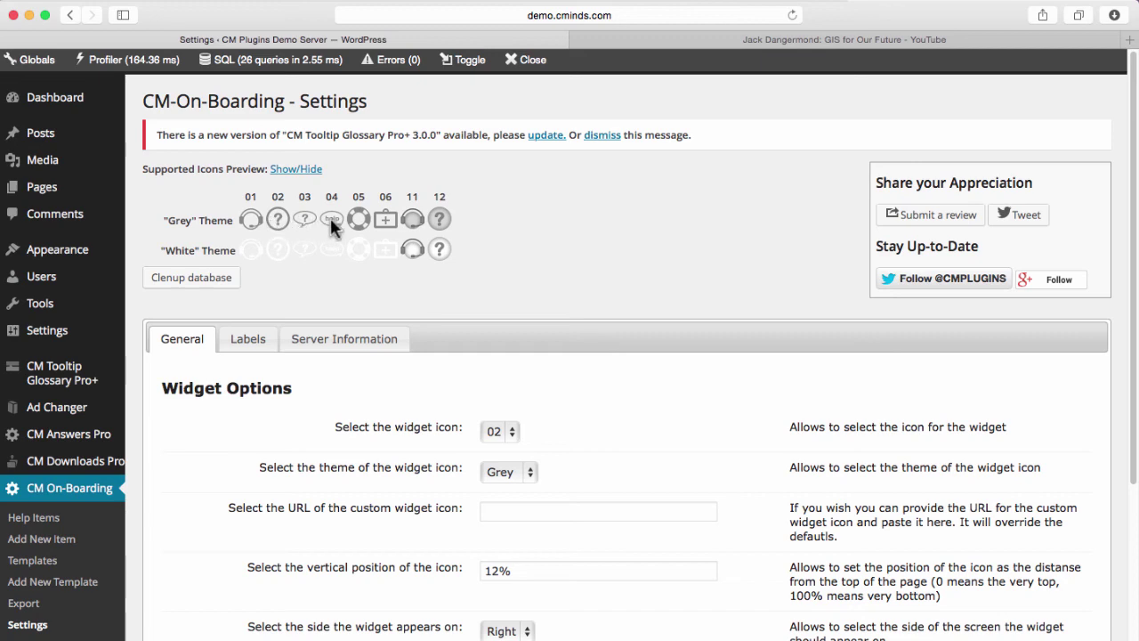
pyautogui.click(513, 432)
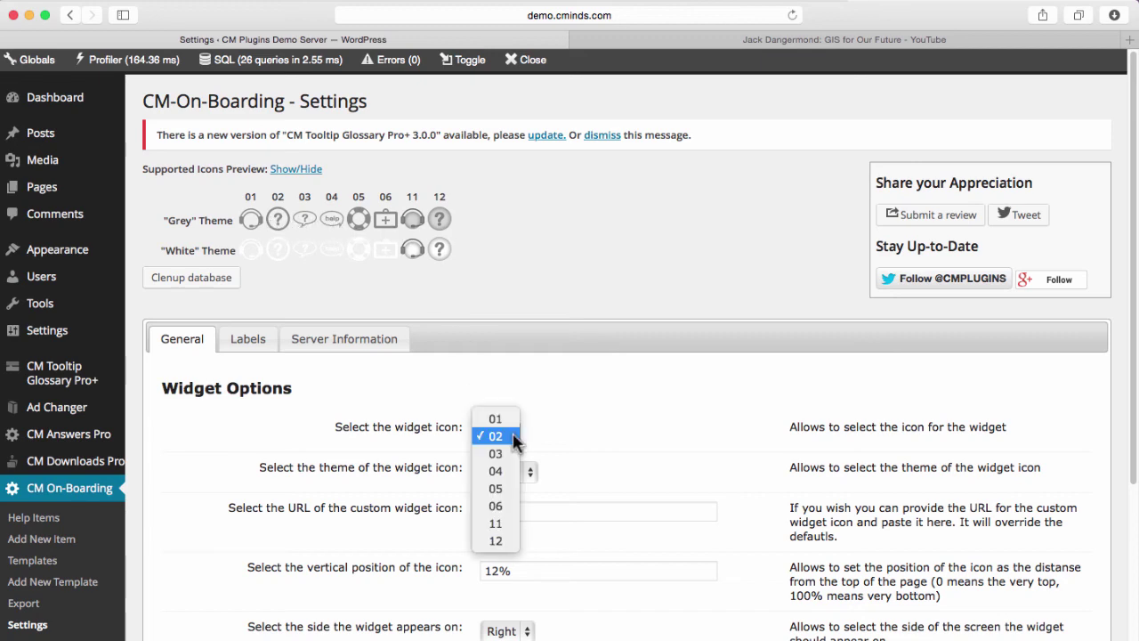
pyautogui.click(514, 438)
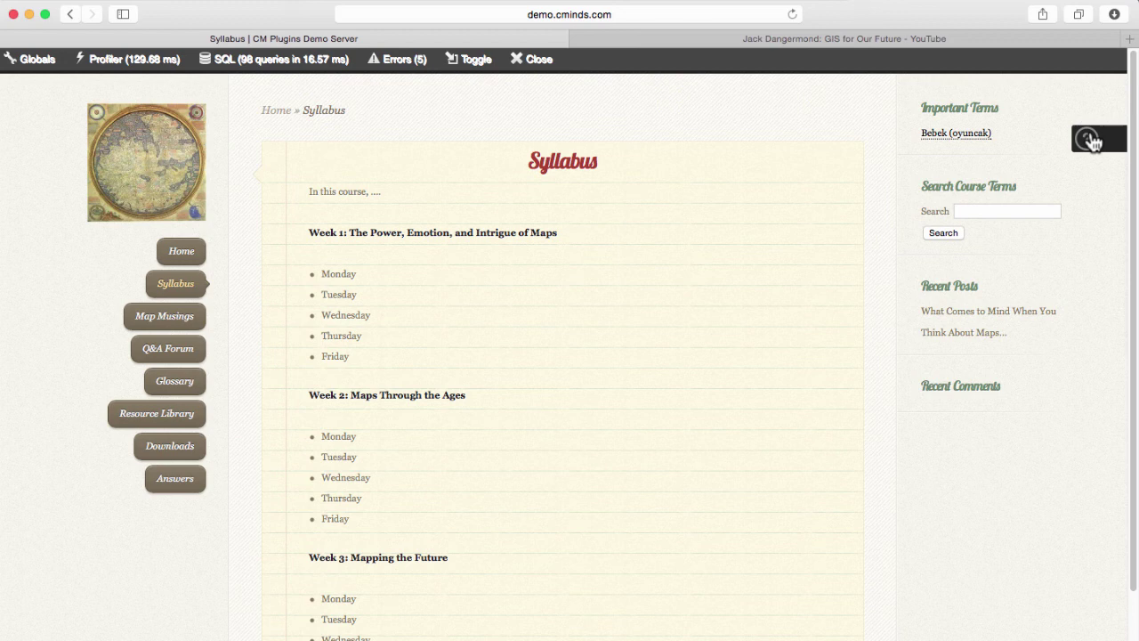
pyautogui.click(1090, 139)
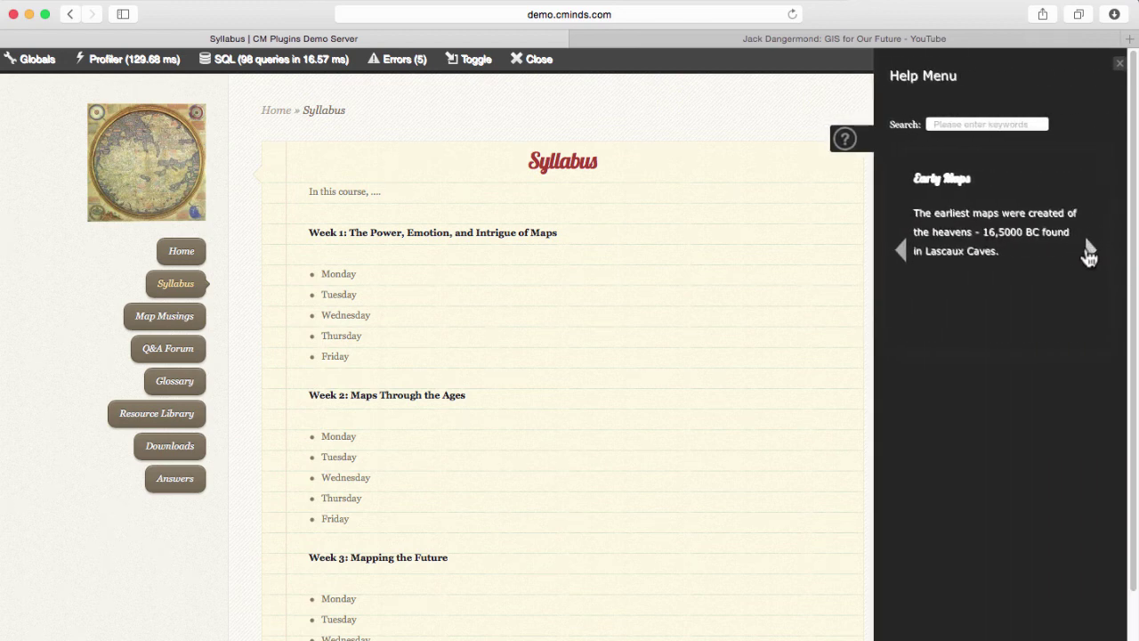
# Cycle the slider through Future of Mapping, Email Assignments and Early Maps, then play the GIS video.
pyautogui.click(1089, 251)
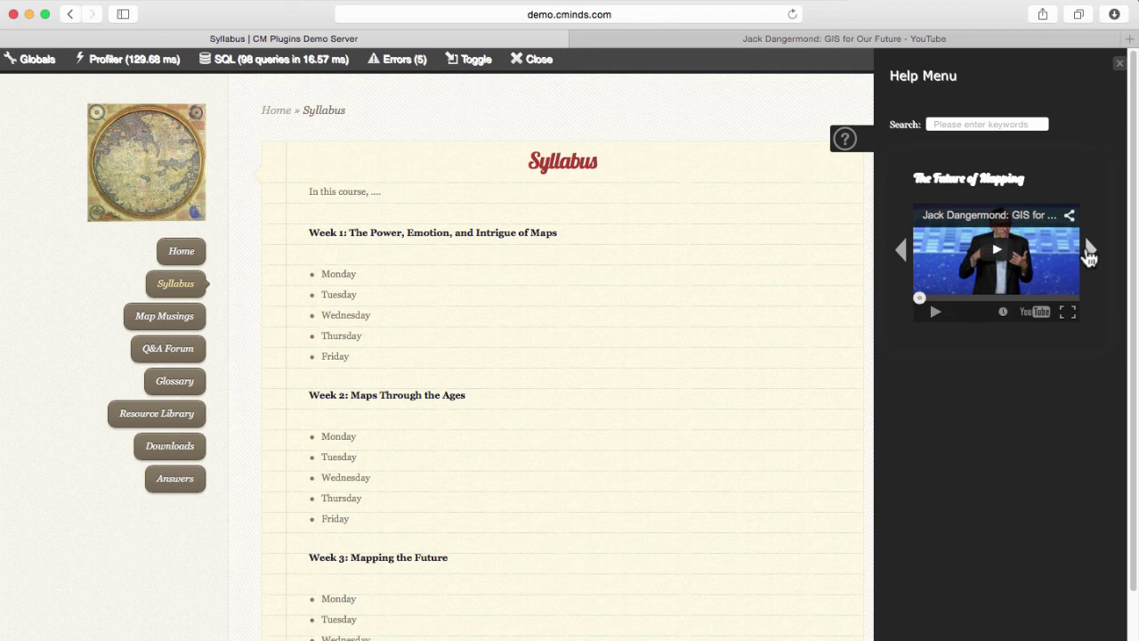
pyautogui.click(1089, 251)
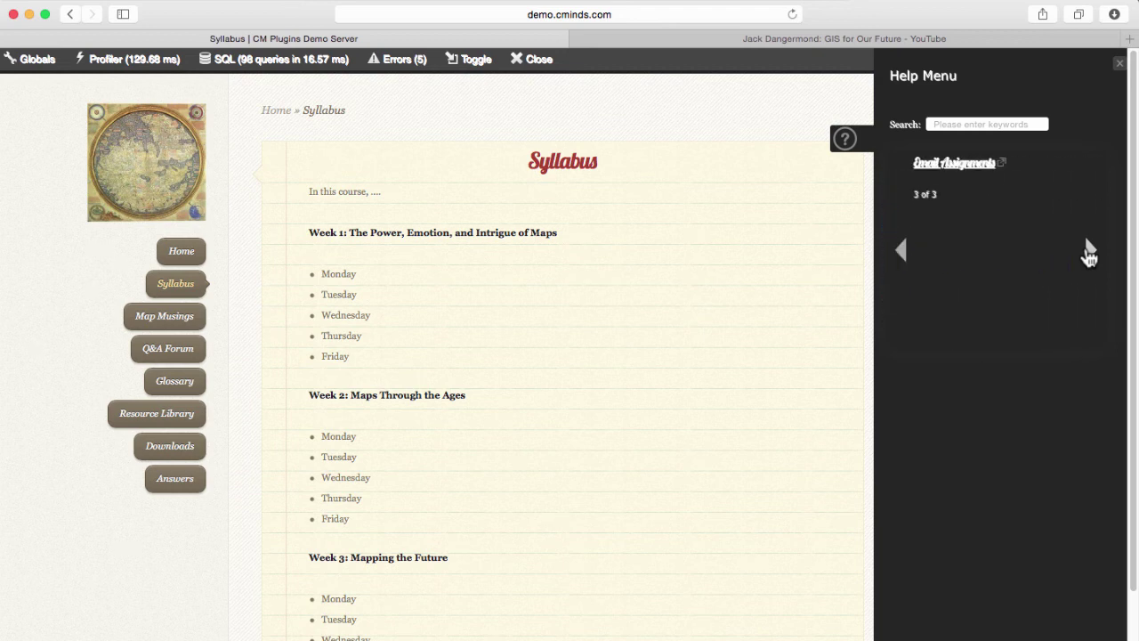
pyautogui.click(1089, 251)
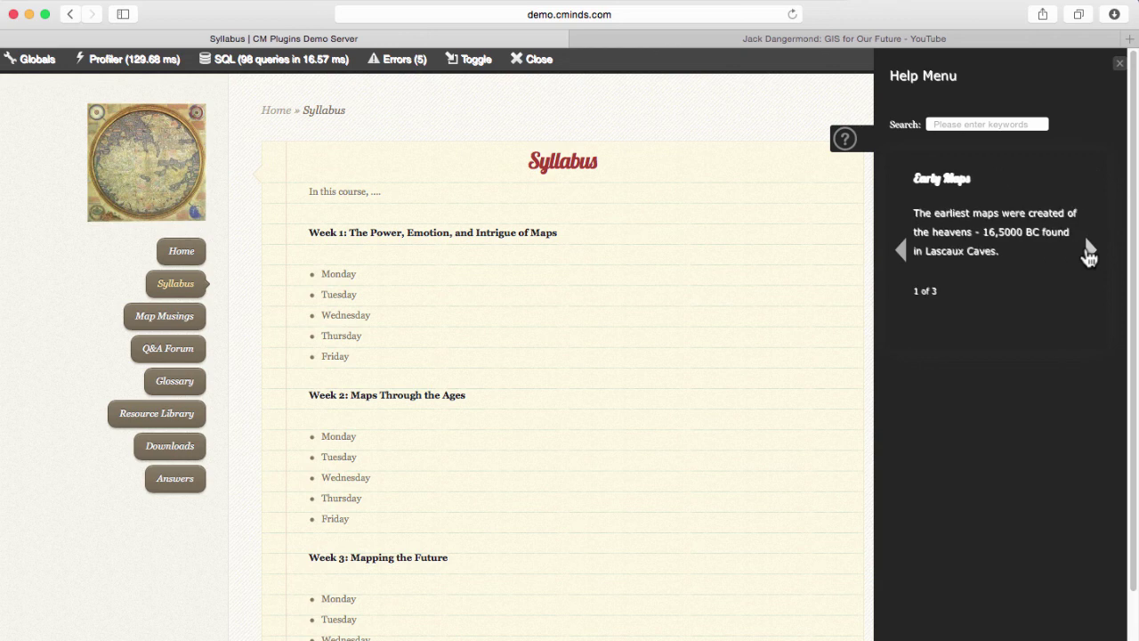
pyautogui.click(1089, 251)
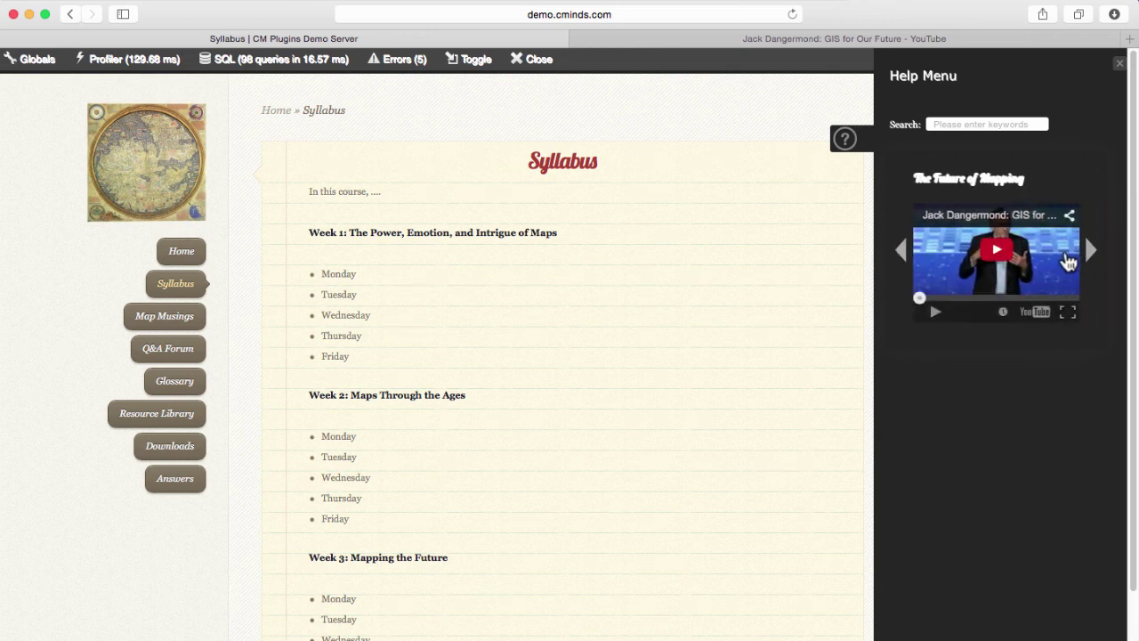
pyautogui.click(1000, 252)
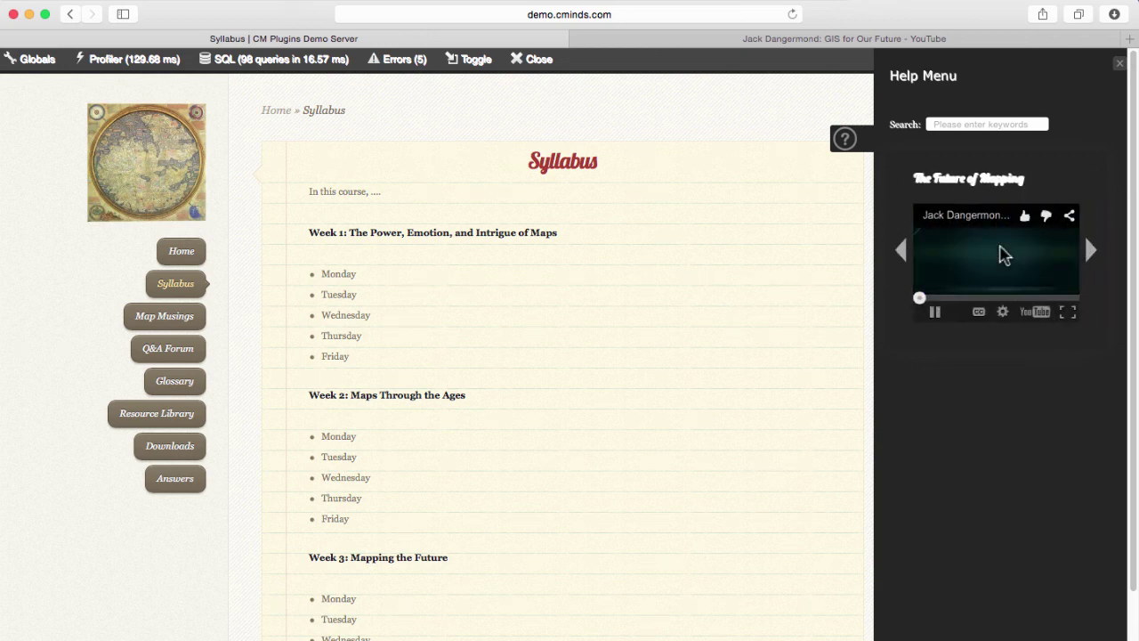